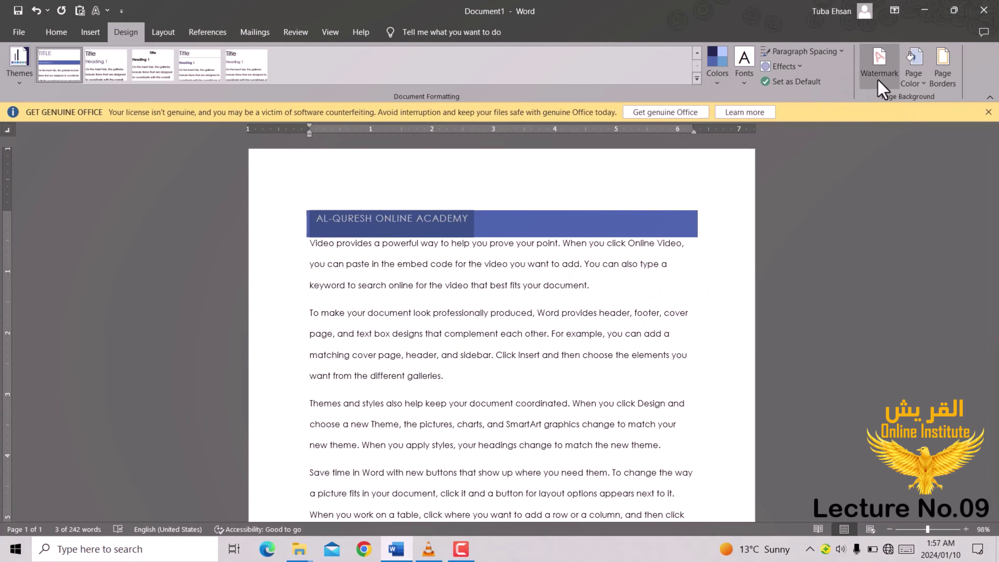
# Apply the diagonal CONFIDENTIAL 1 watermark from the Watermark gallery
pyautogui.click(878, 79)
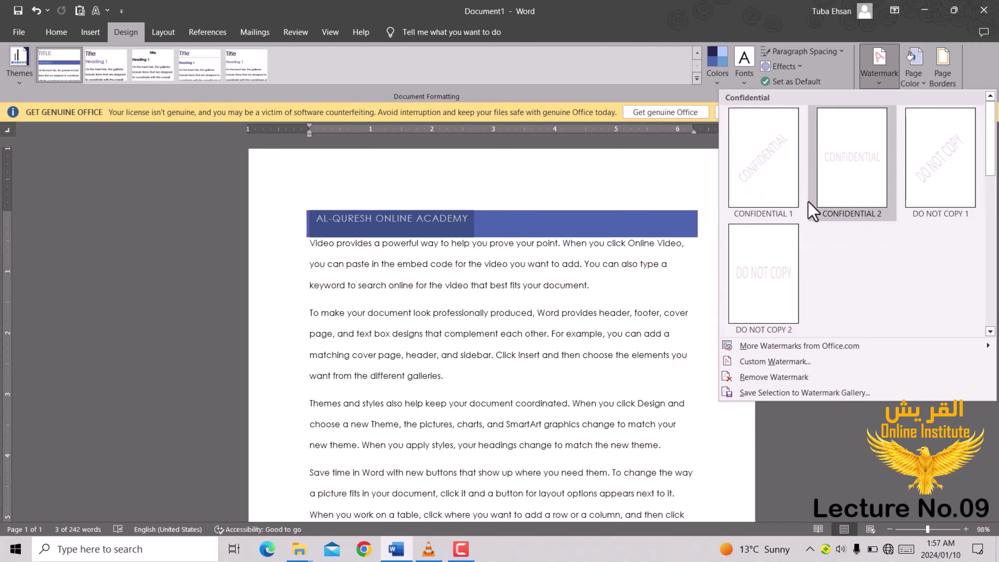
pyautogui.click(771, 191)
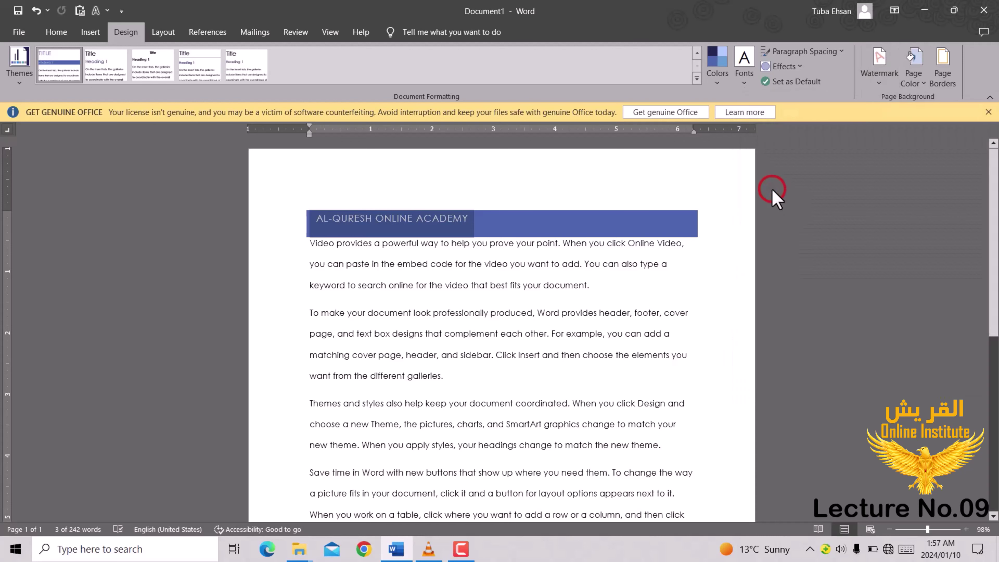
pyautogui.moveTo(993, 178)
pyautogui.mouseDown()
pyautogui.moveTo(996, 374)
pyautogui.moveTo(997, 284)
pyautogui.mouseUp()
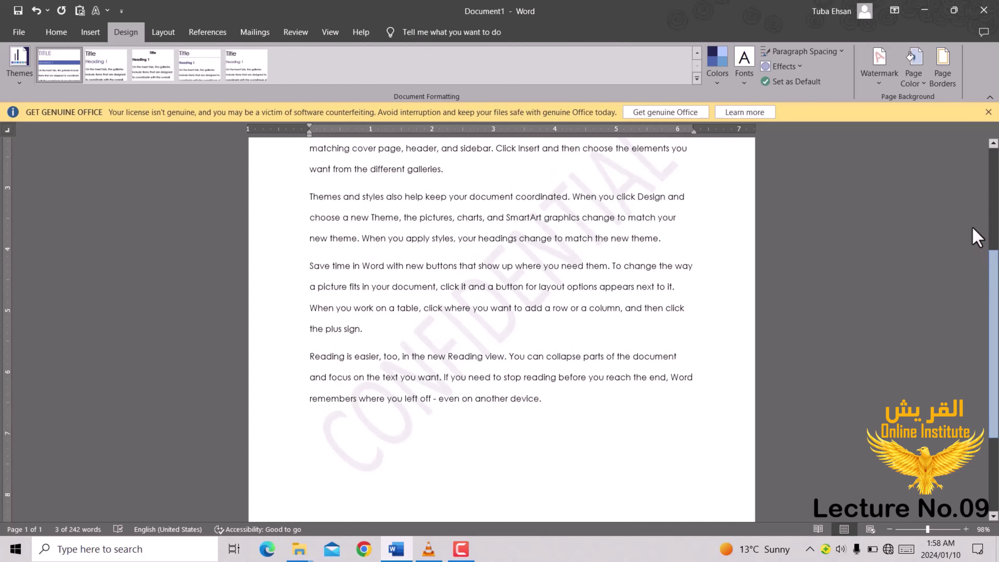
pyautogui.scroll(2, 975, 236)
# Check the Watermark gallery's More Watermarks from Office.com option for online choices
pyautogui.click(873, 77)
pyautogui.moveTo(799, 346)
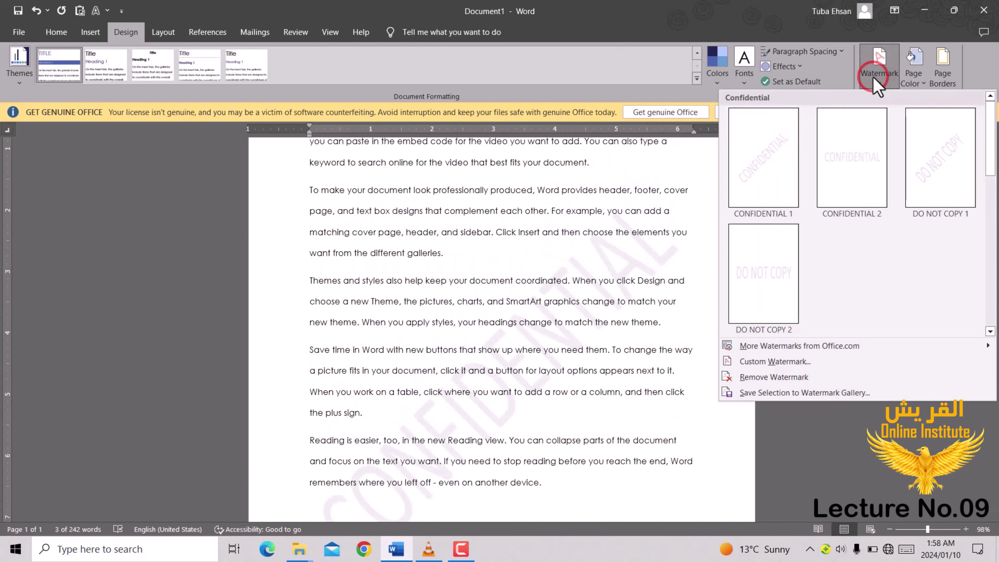
pyautogui.click(798, 349)
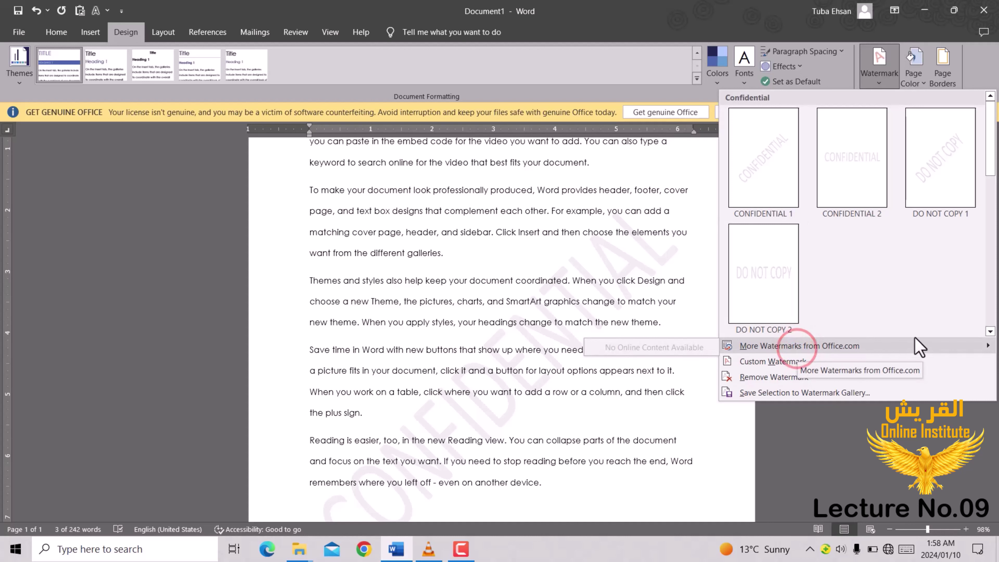
pyautogui.click(986, 345)
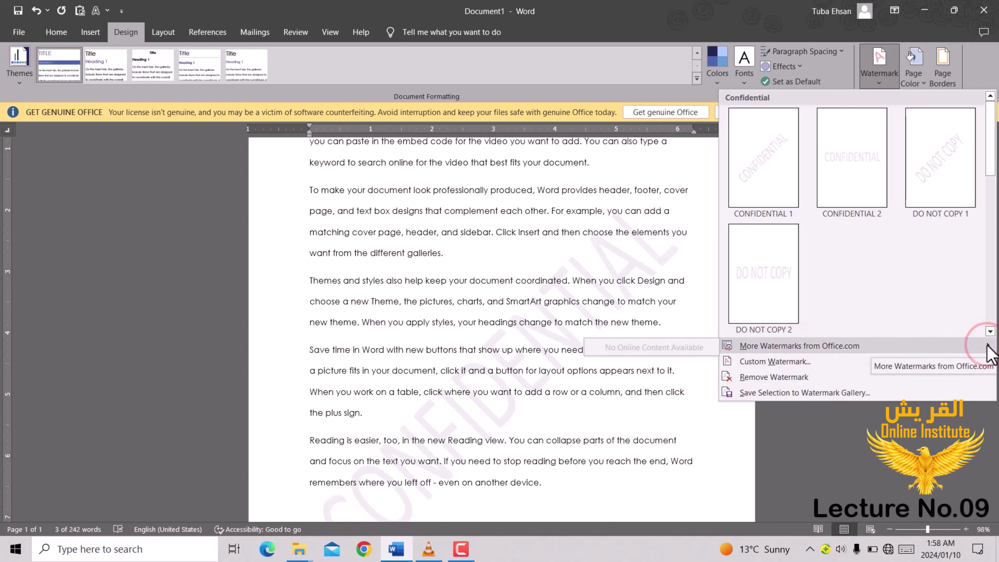
# In Custom Watermark, replace CONFIDENTIAL with the text 'AL-Quresh Online Academy'
pyautogui.click(802, 361)
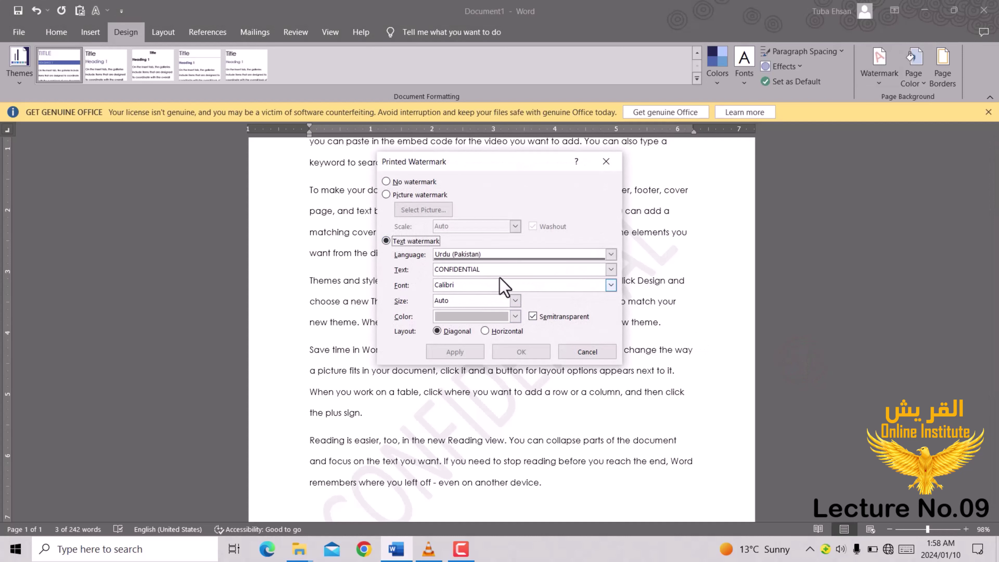
pyautogui.press('BackSpace')
pyautogui.press('BackSpace')
pyautogui.press('BackSpace')
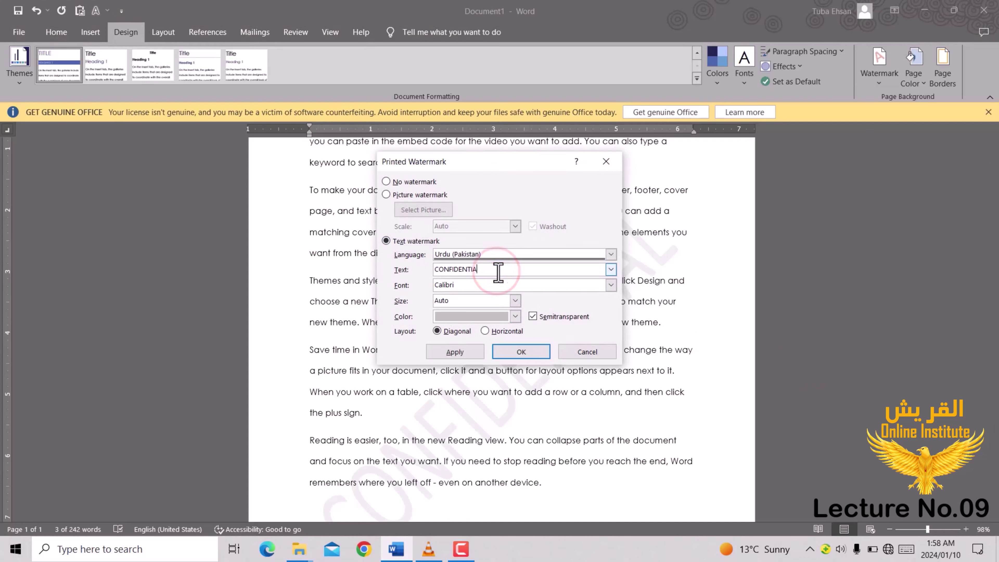
pyautogui.press('BackSpace')
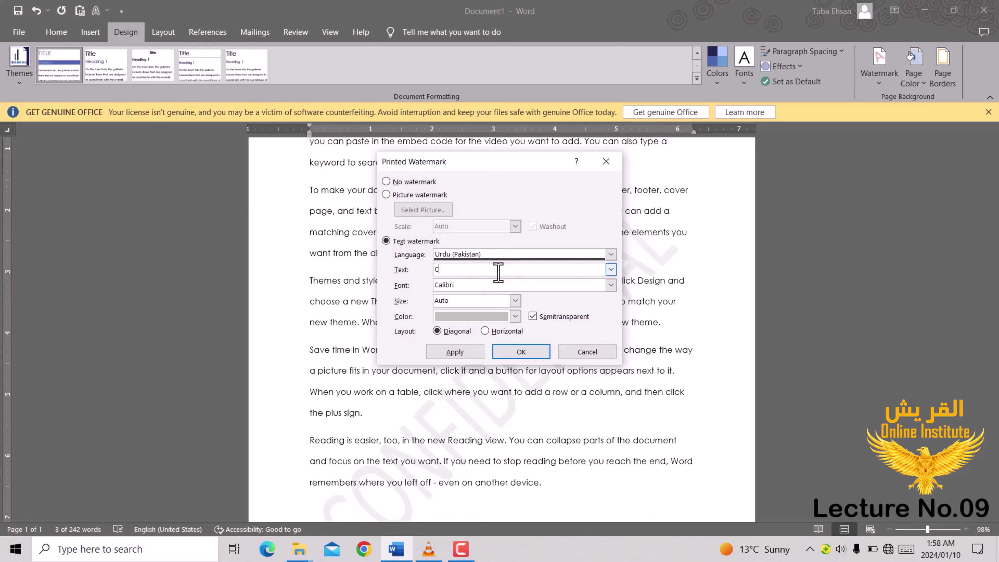
pyautogui.press('BackSpace')
pyautogui.write('AL-QuResh Online Academy')
# Correct the typos in 'Online' and 'Quresh' and apply the custom text watermark
pyautogui.click(478, 269)
pyautogui.press('BackSpace')
pyautogui.write('line Academy')
pyautogui.click(455, 269)
pyautogui.press('BackSpace')
pyautogui.write('sh Online Academy')
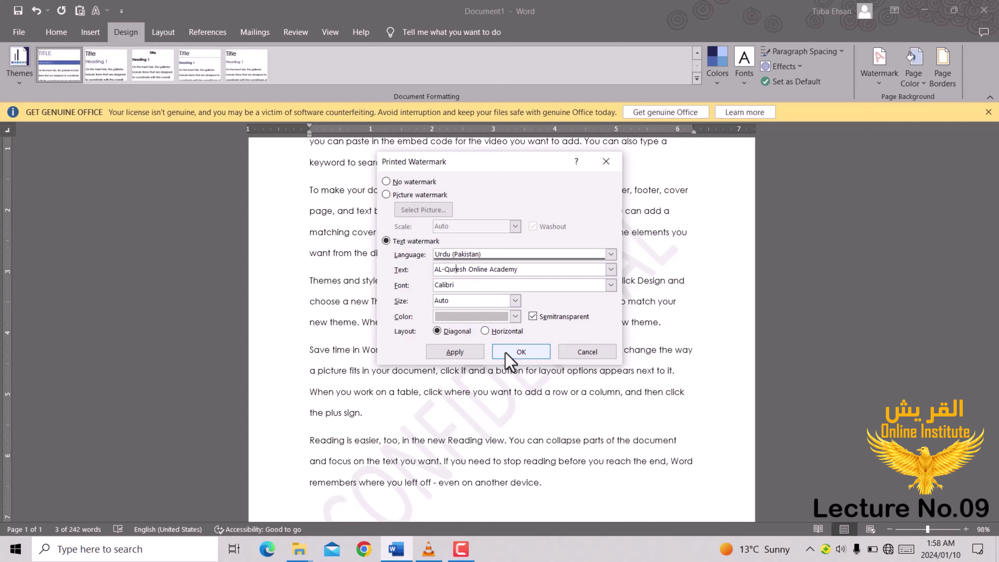
pyautogui.click(506, 353)
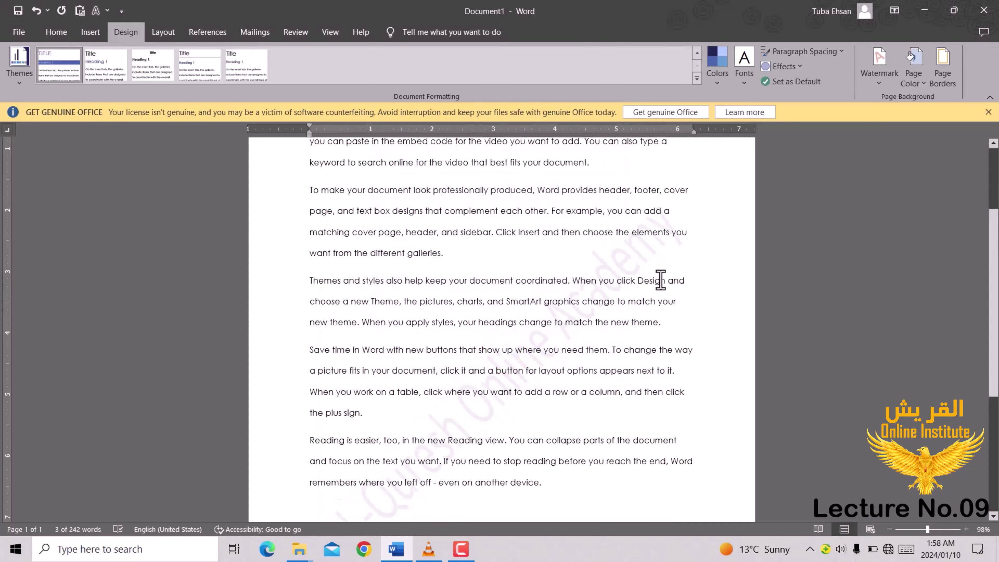
# Remove the AL-Quresh Online Academy watermark using Remove Watermark
pyautogui.moveTo(990, 220); pyautogui.dragTo(995, 297)
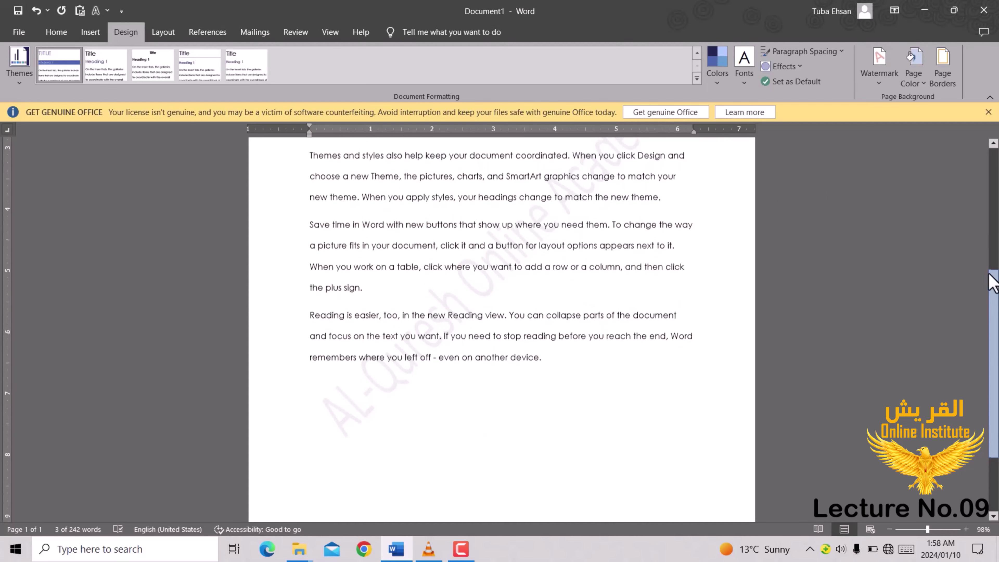
pyautogui.scroll(2, 964, 205)
pyautogui.scroll(3, 925, 151)
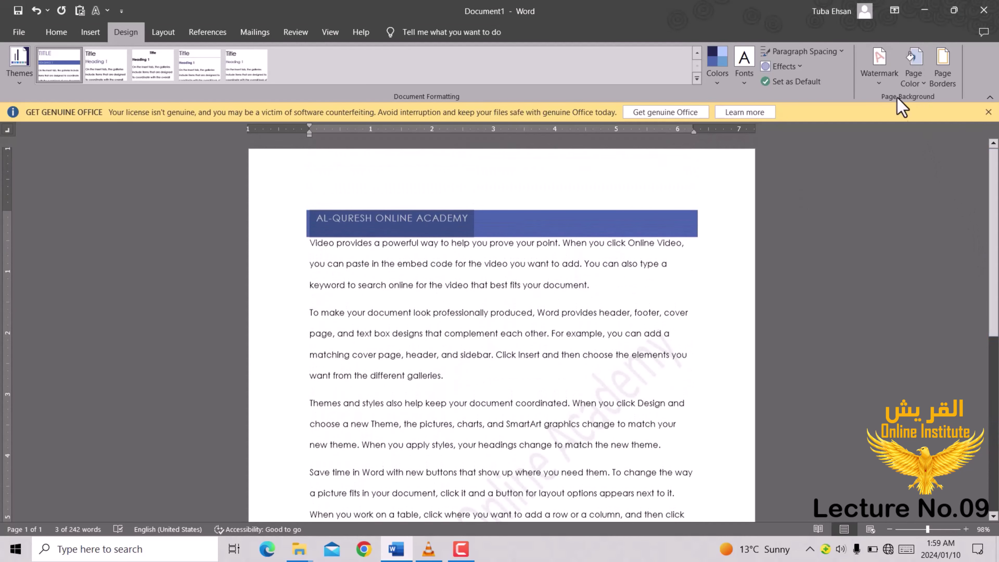
pyautogui.click(880, 84)
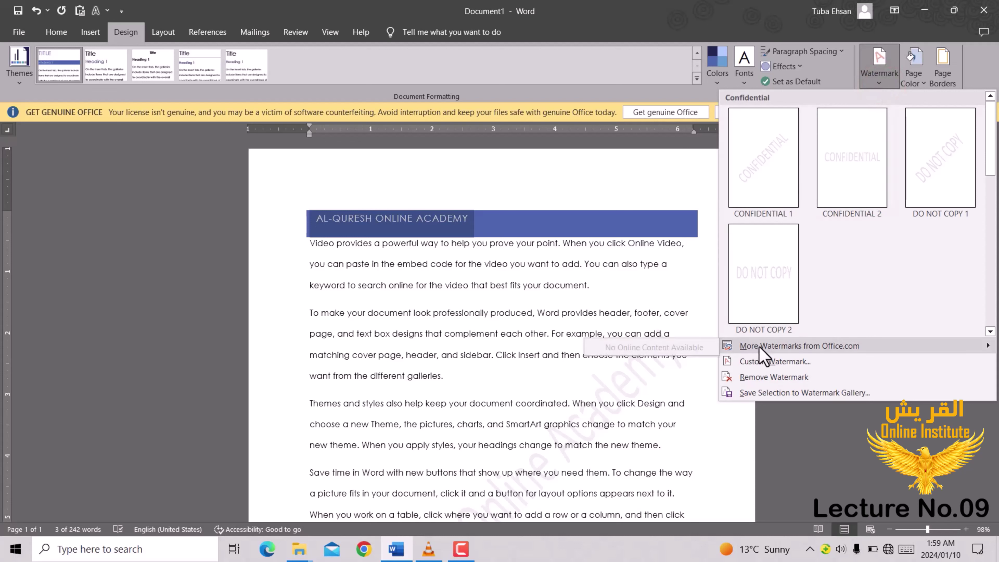
pyautogui.click(758, 378)
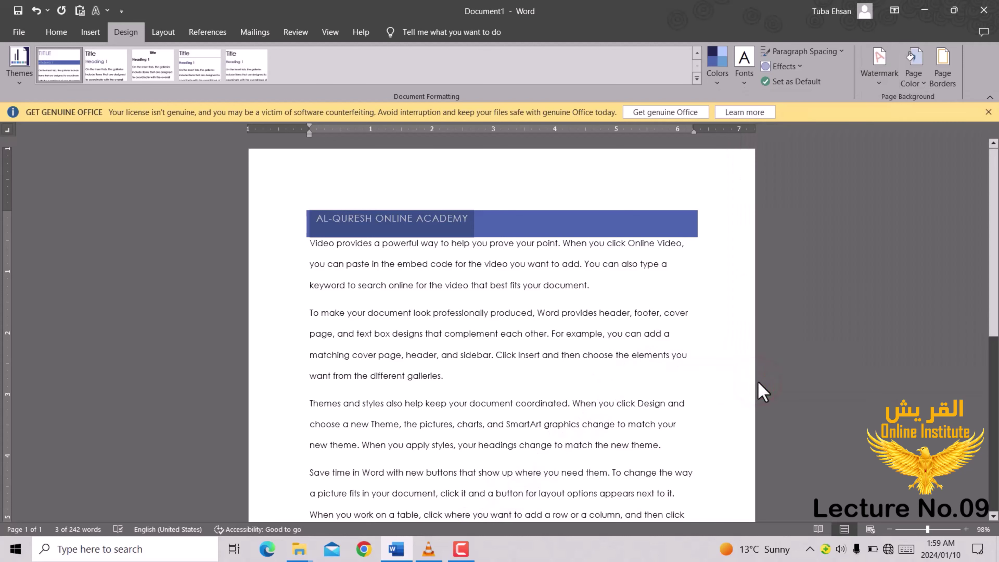
# Set the page color to a light blue hexagon from More Colors' Standard palette
pyautogui.click(913, 73)
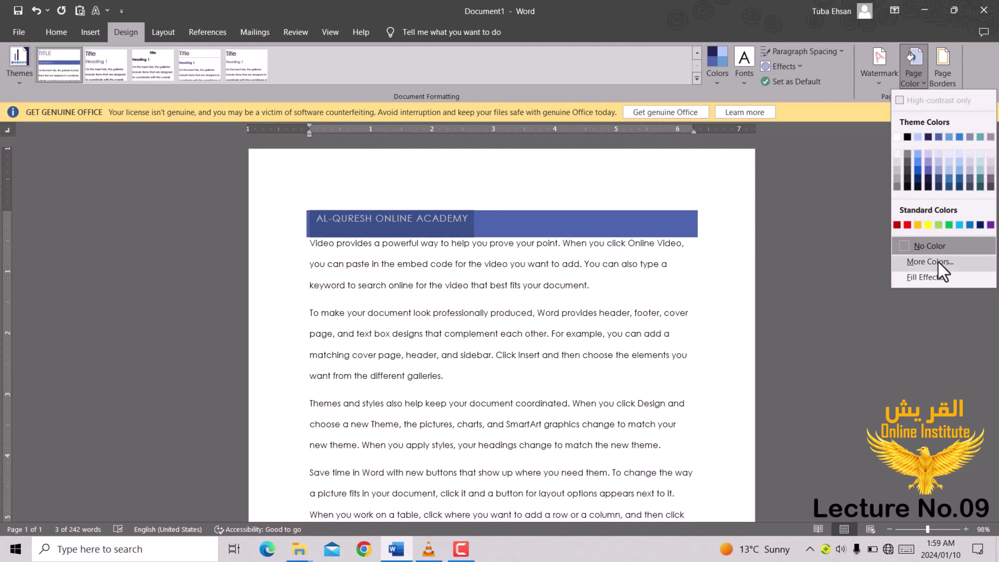
pyautogui.click(938, 261)
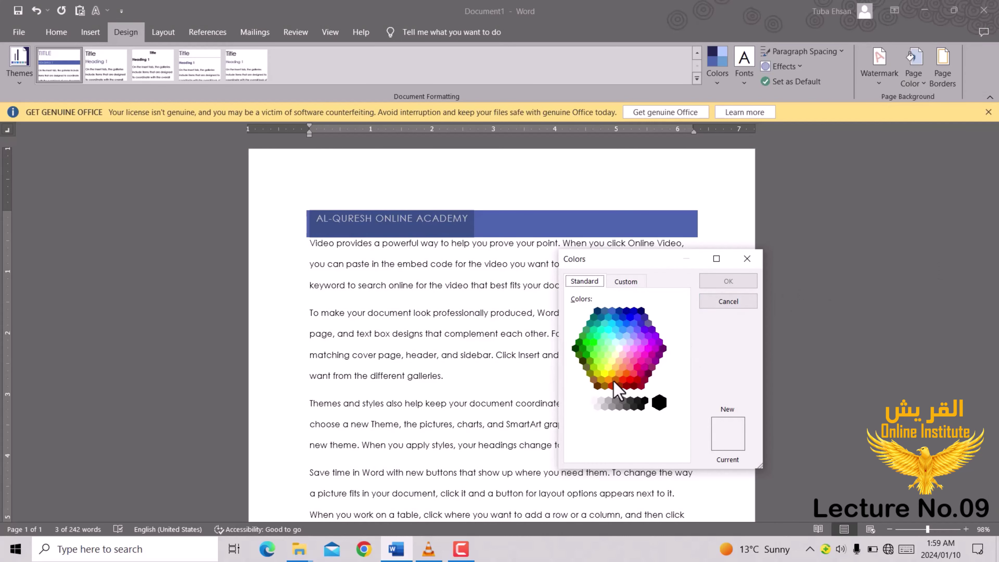
pyautogui.click(629, 354)
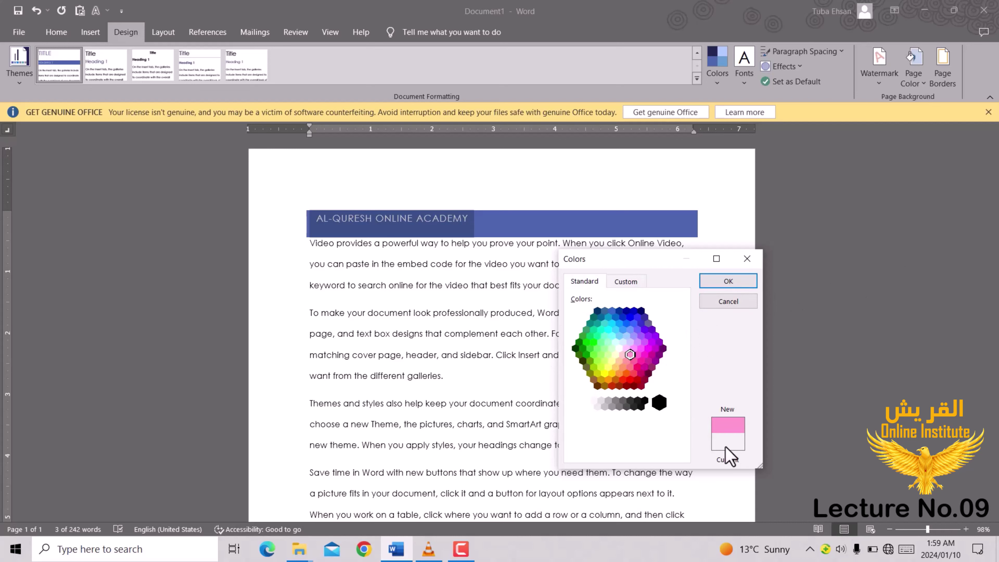
pyautogui.click(615, 333)
pyautogui.click(728, 281)
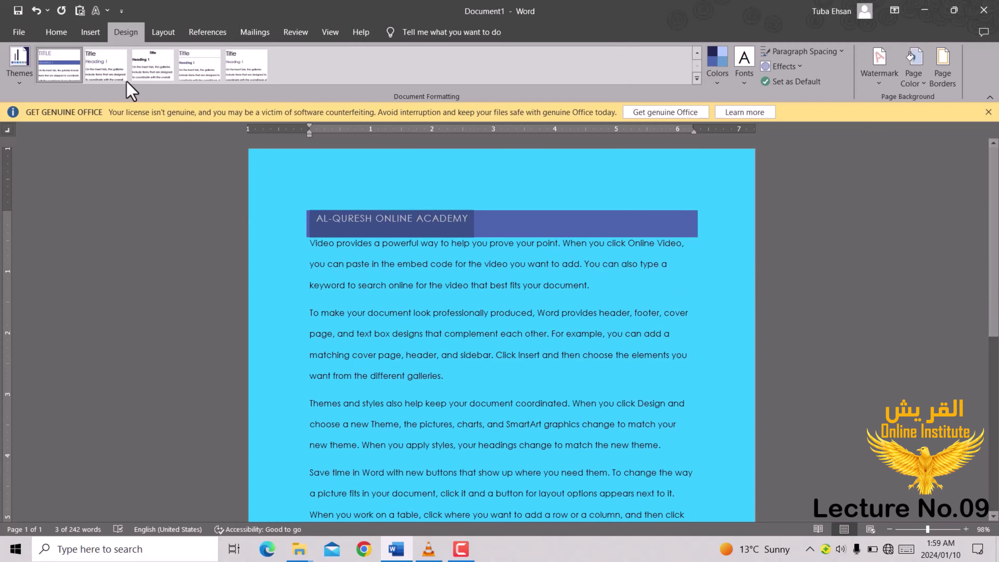
pyautogui.click(2, 35)
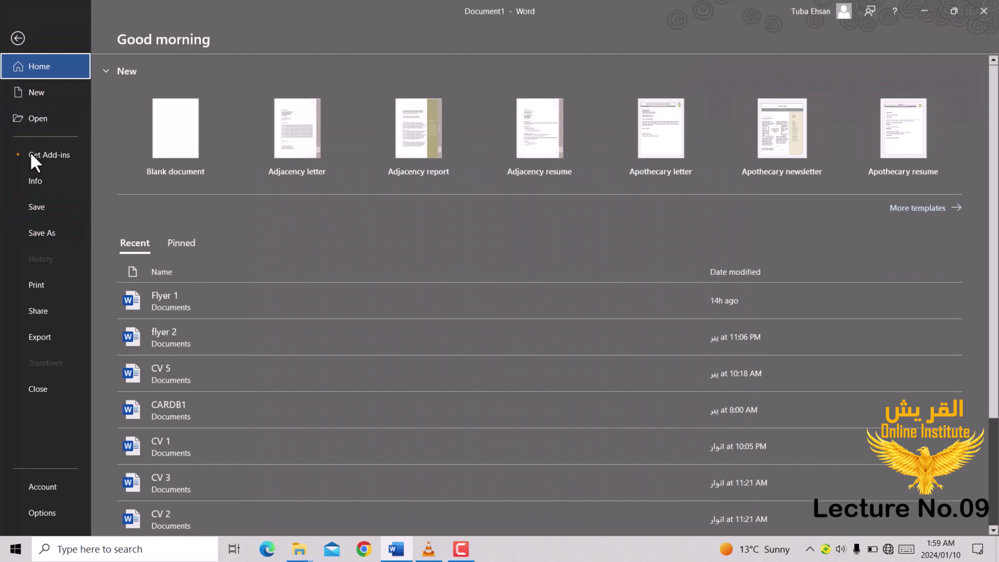
pyautogui.click(30, 289)
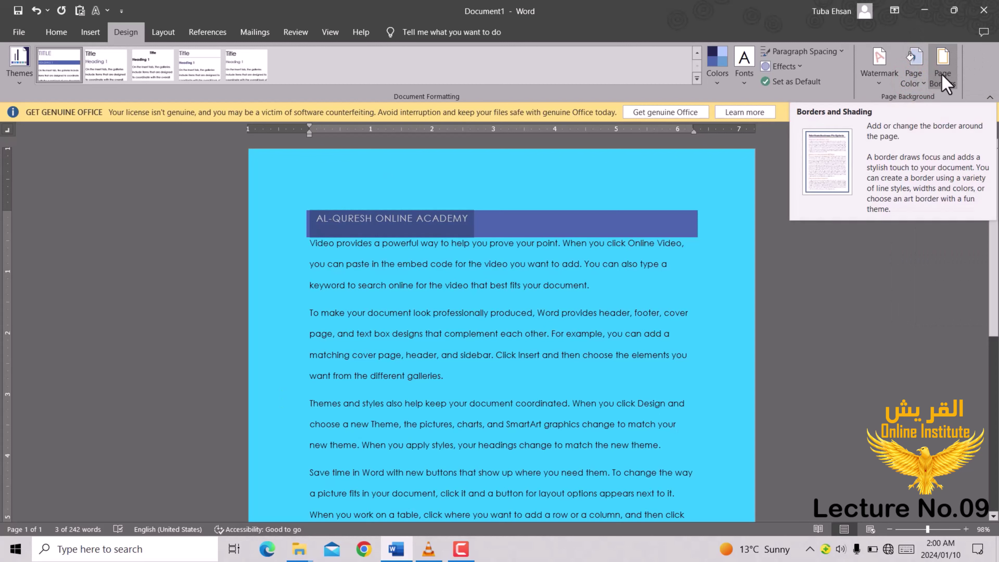
# Frame the page with a 3 pt dash-dot box border, then reopen Page Borders
pyautogui.click(942, 71)
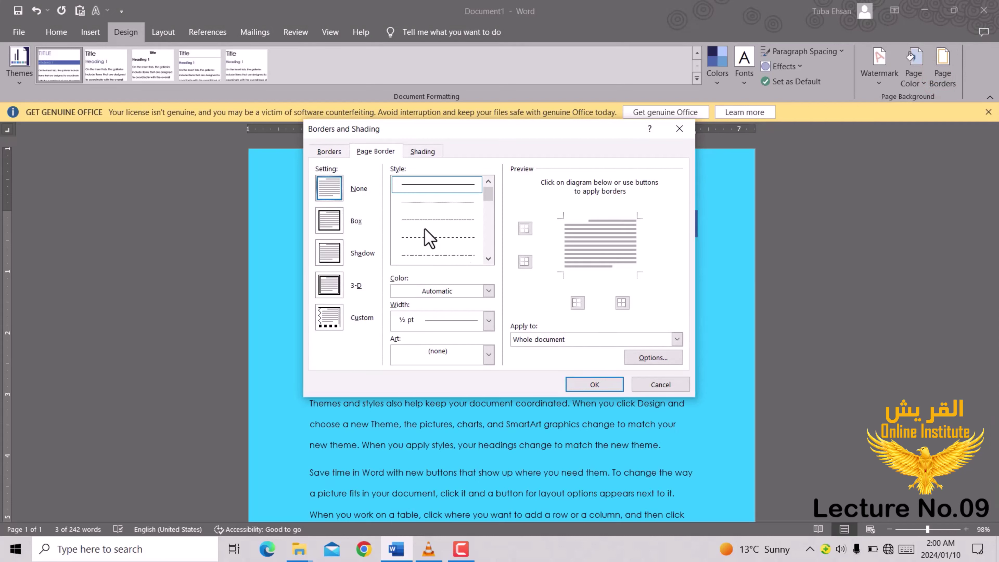
pyautogui.click(431, 255)
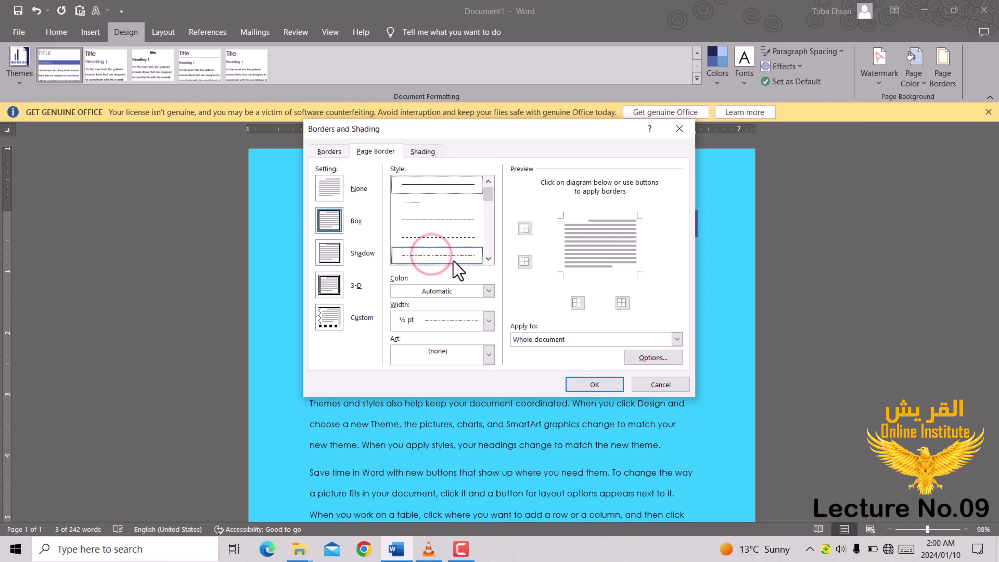
pyautogui.click(489, 319)
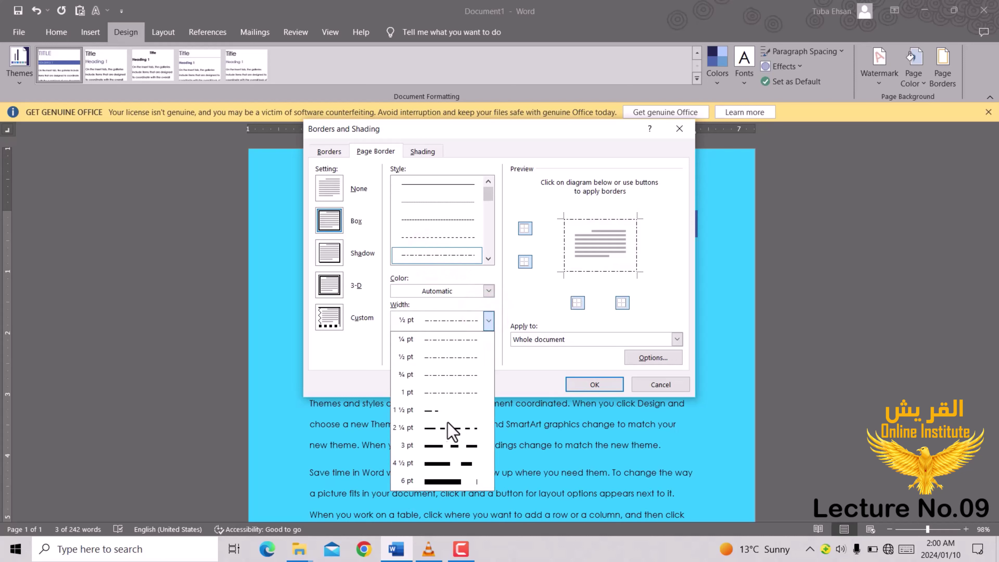
pyautogui.click(455, 446)
pyautogui.click(594, 385)
pyautogui.scroll(-3, 501, 315)
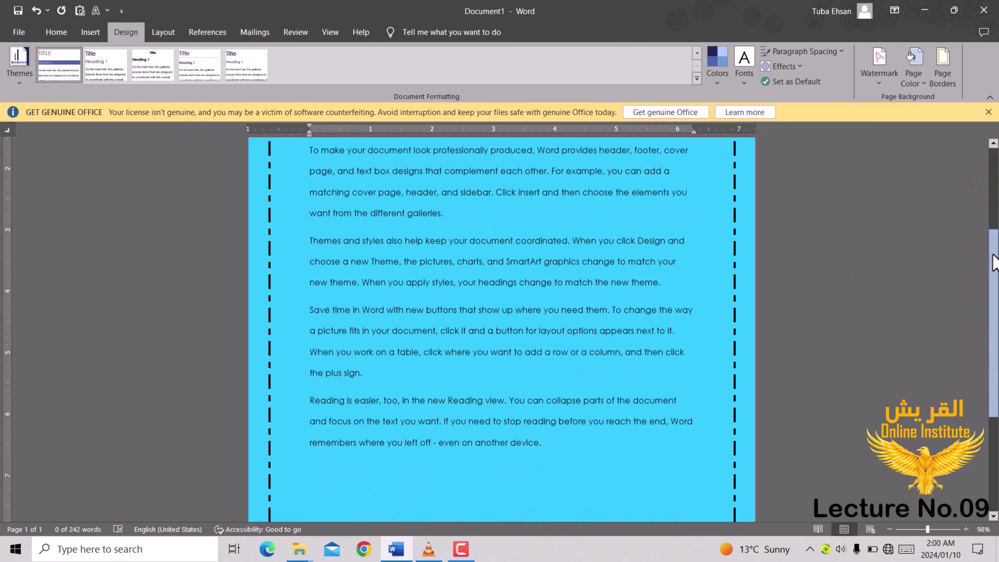
pyautogui.scroll(4, 925, 138)
pyautogui.click(944, 77)
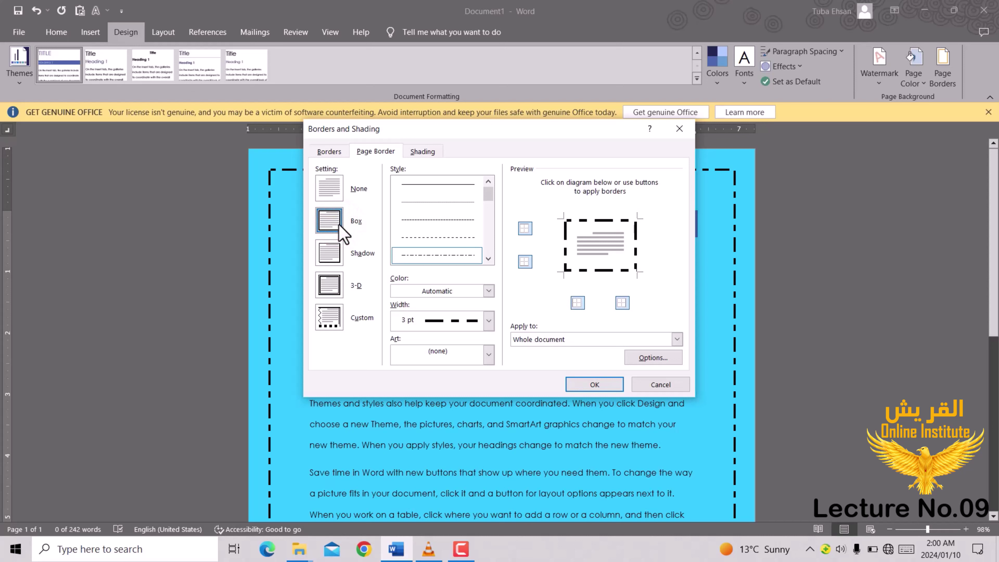
# Apply a Shadow border, then try 3-D and apply a Custom border with a wavy line style
pyautogui.click(330, 263)
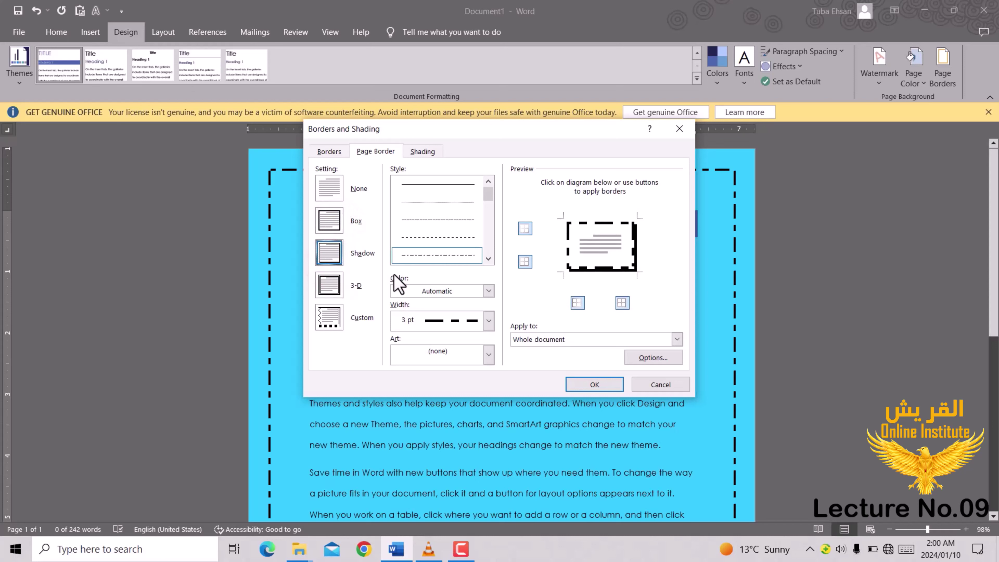
pyautogui.click(590, 382)
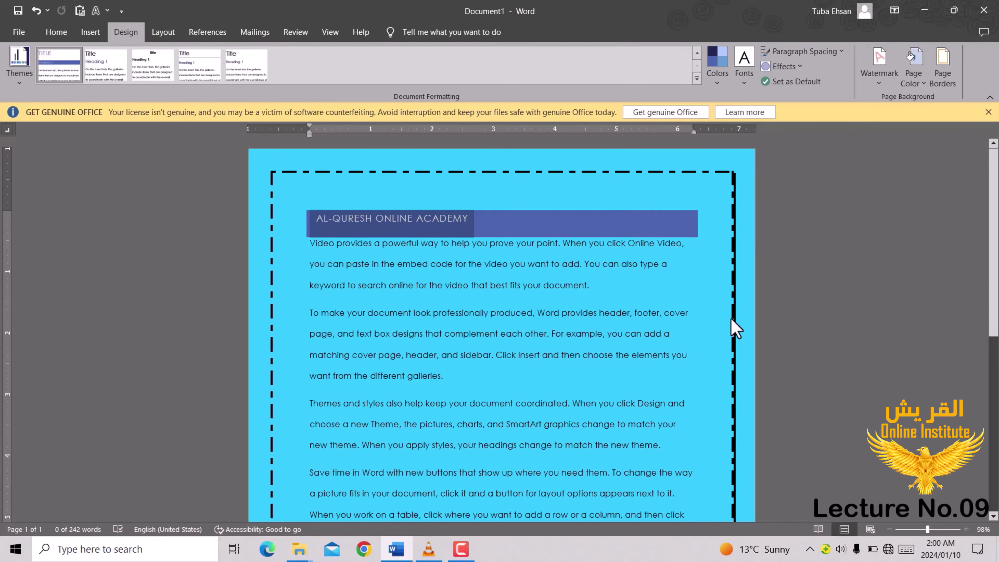
pyautogui.click(953, 82)
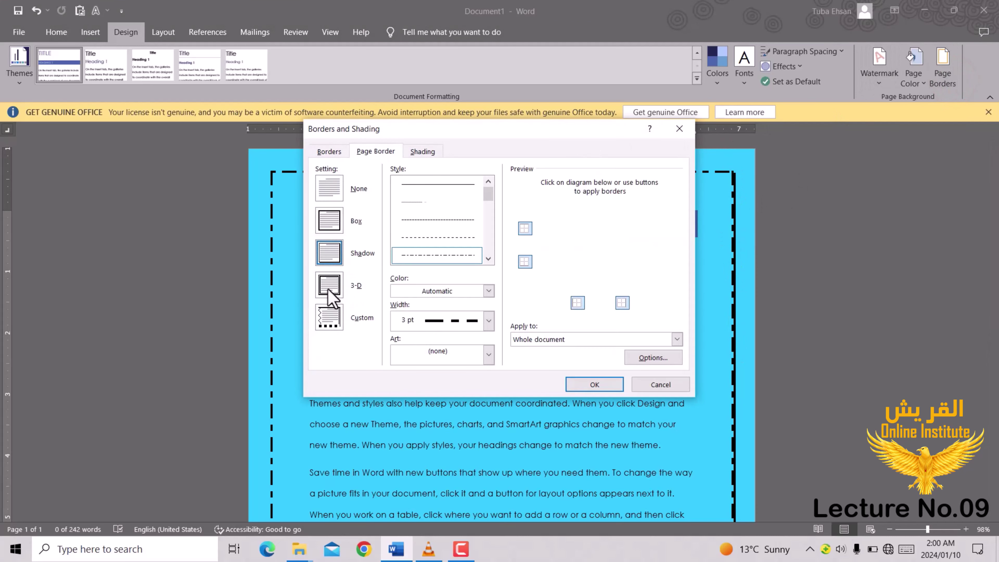
pyautogui.click(329, 287)
pyautogui.click(329, 290)
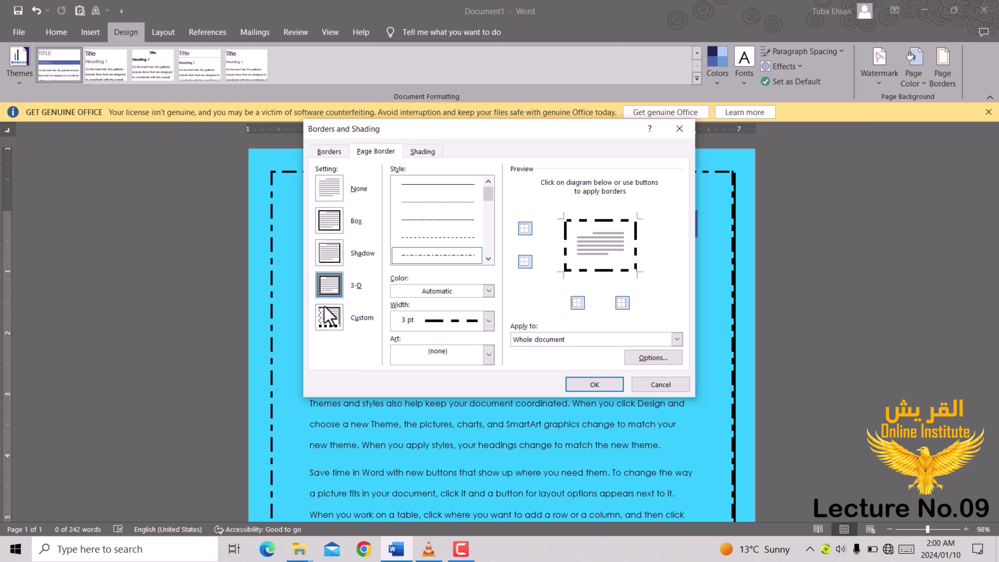
pyautogui.click(327, 319)
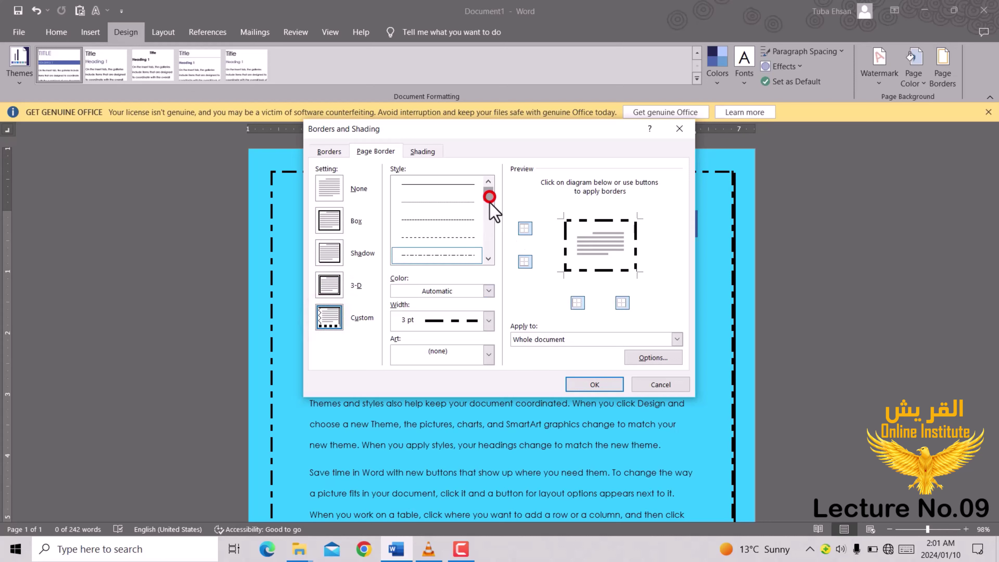
pyautogui.moveTo(490, 197); pyautogui.dragTo(482, 239)
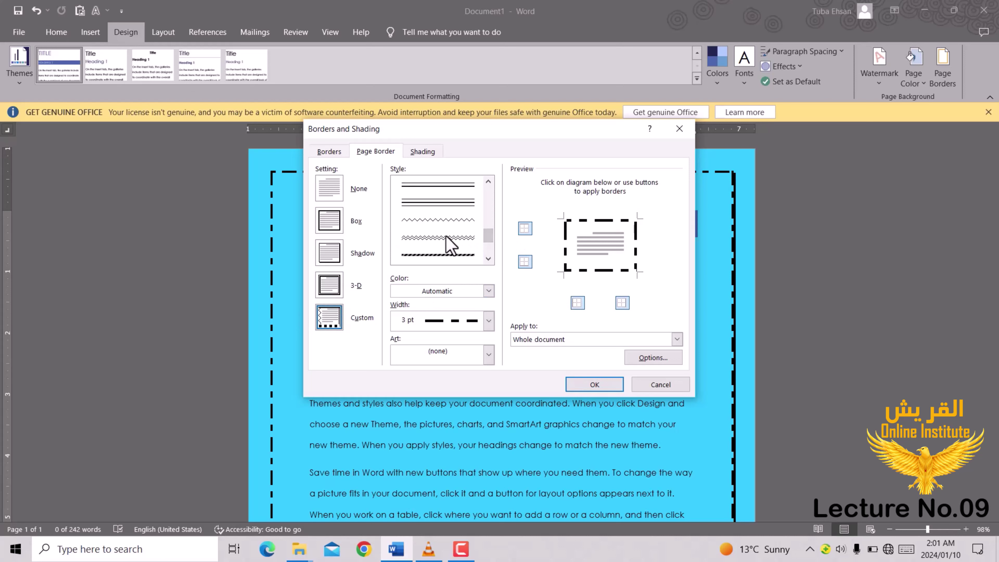
pyautogui.click(445, 236)
pyautogui.click(585, 382)
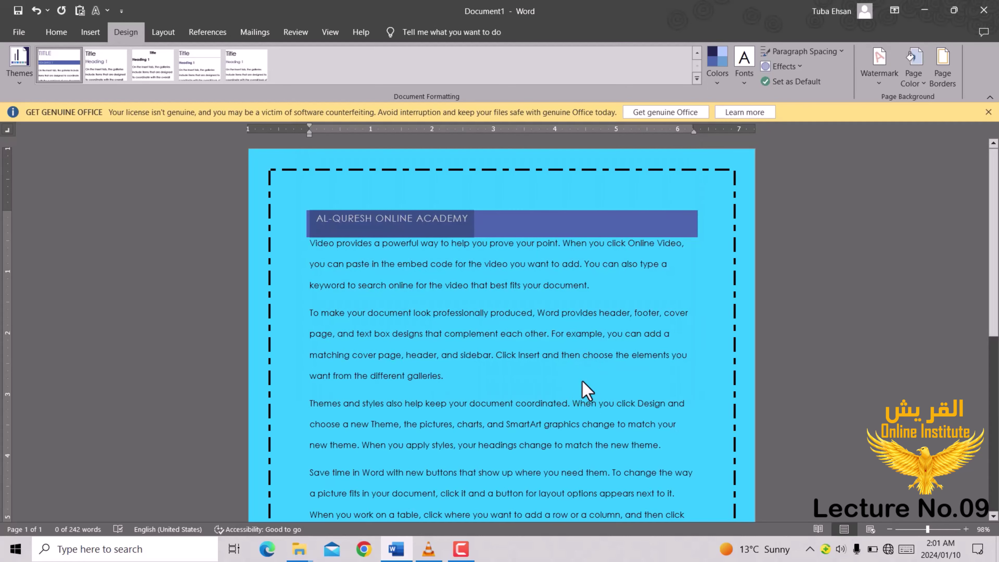
# Replace the dashed line with the 18 pt sun art page border from the Art list
pyautogui.click(938, 77)
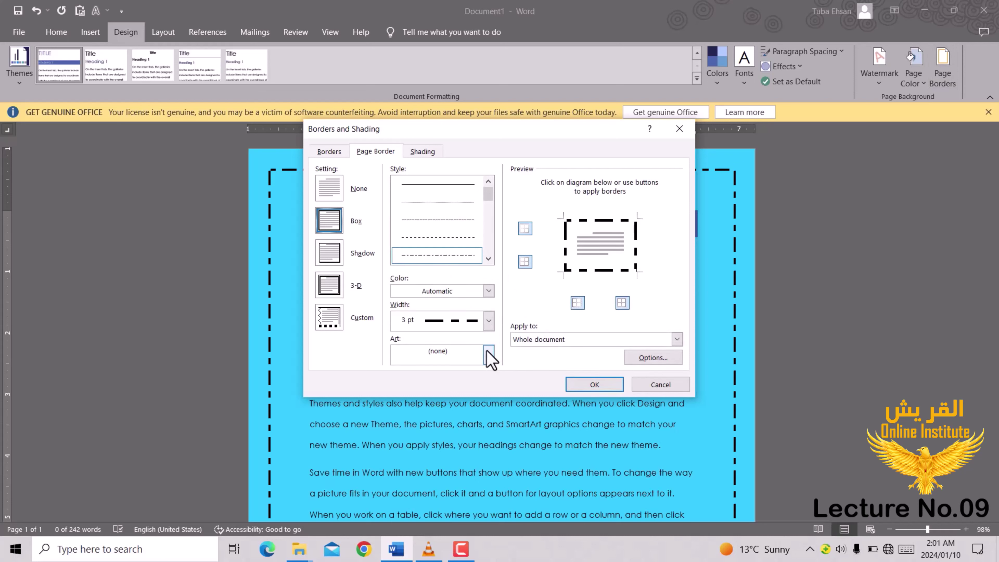
pyautogui.click(489, 353)
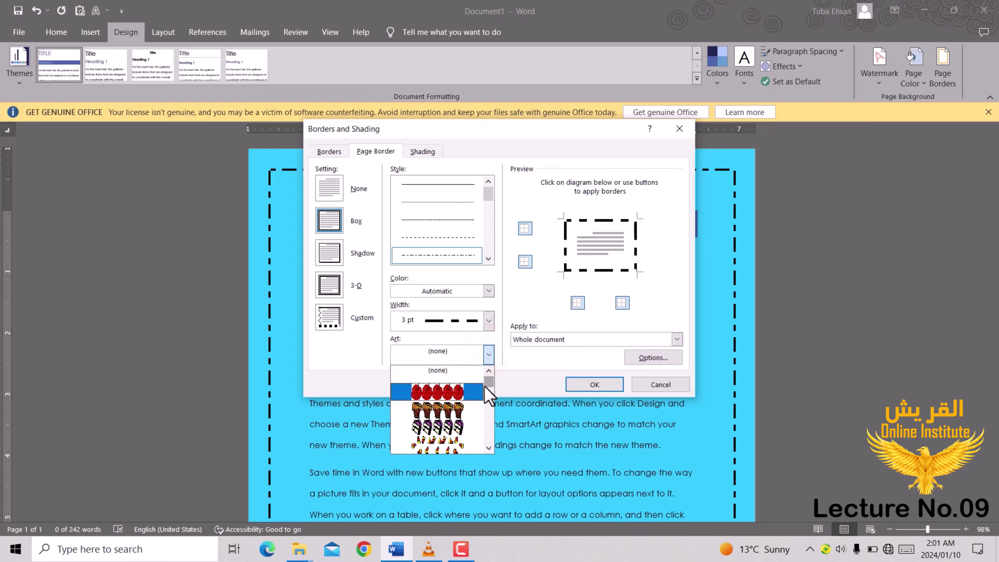
pyautogui.moveTo(485, 380)
pyautogui.mouseDown()
pyautogui.moveTo(492, 436)
pyautogui.moveTo(486, 376)
pyautogui.moveTo(488, 385)
pyautogui.mouseUp()
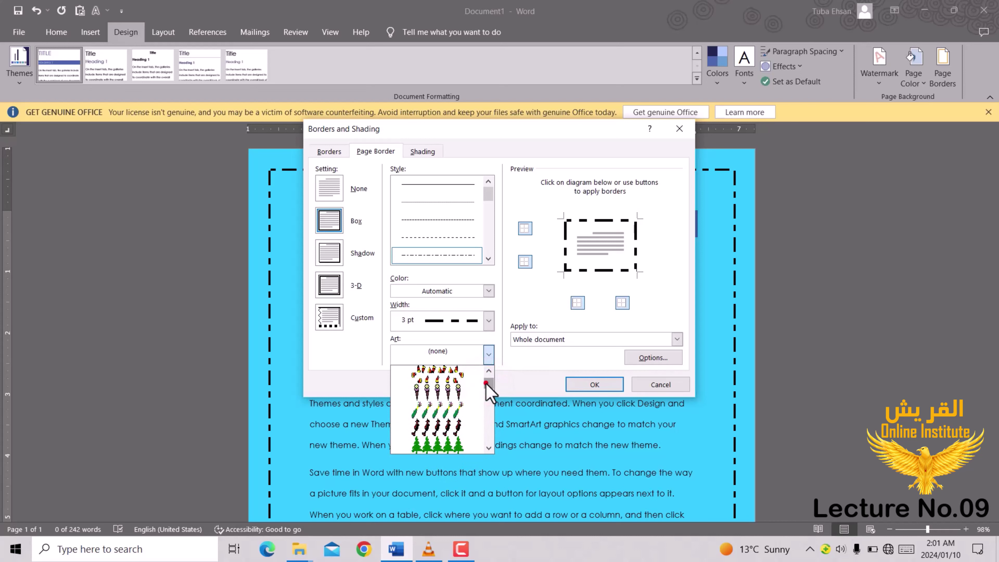
pyautogui.moveTo(486, 384); pyautogui.dragTo(486, 387)
pyautogui.scroll(-1, 486, 387)
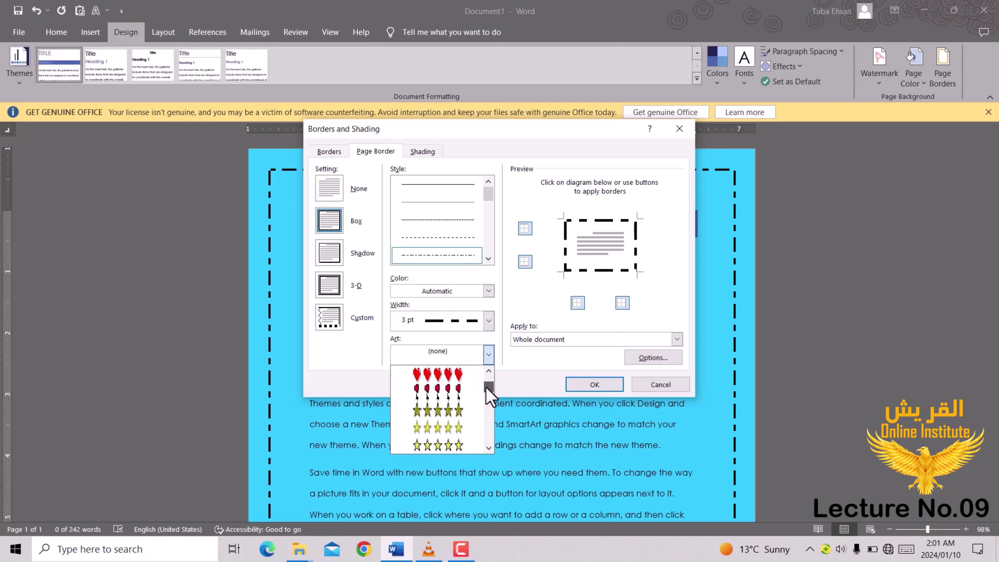
pyautogui.moveTo(486, 387); pyautogui.dragTo(487, 390)
pyautogui.scroll(-1, 487, 391)
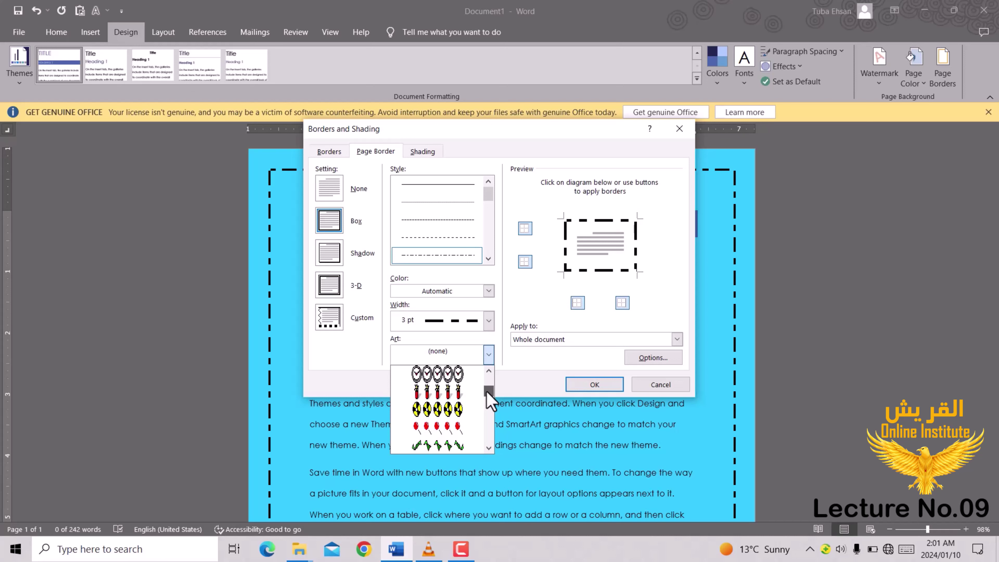
pyautogui.scroll(1, 487, 392)
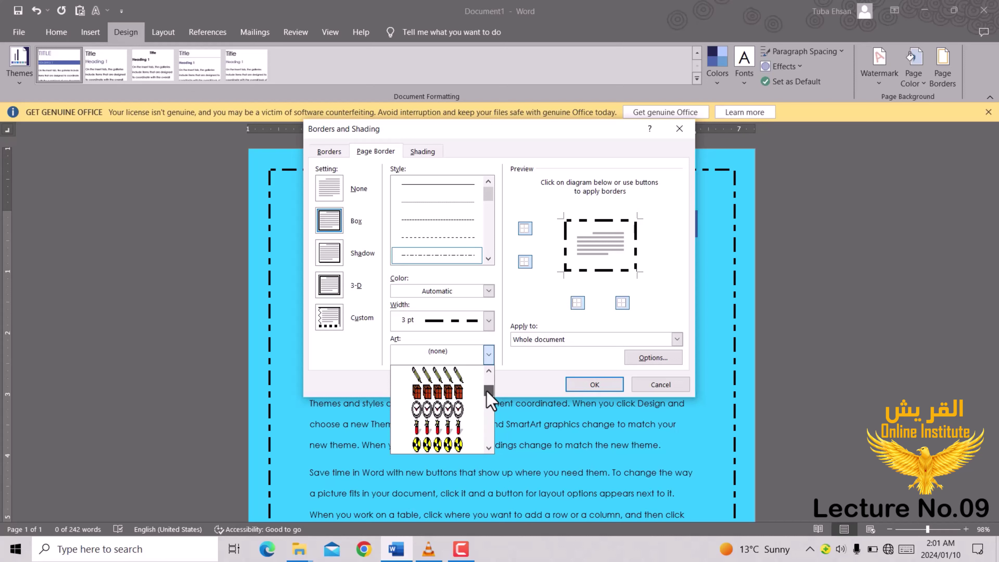
pyautogui.scroll(3, 487, 392)
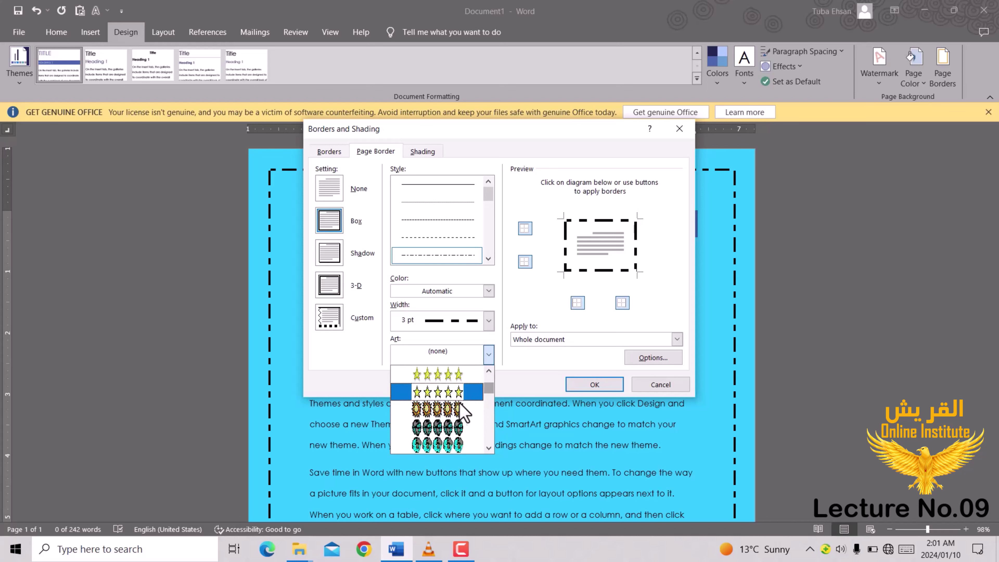
pyautogui.click(453, 408)
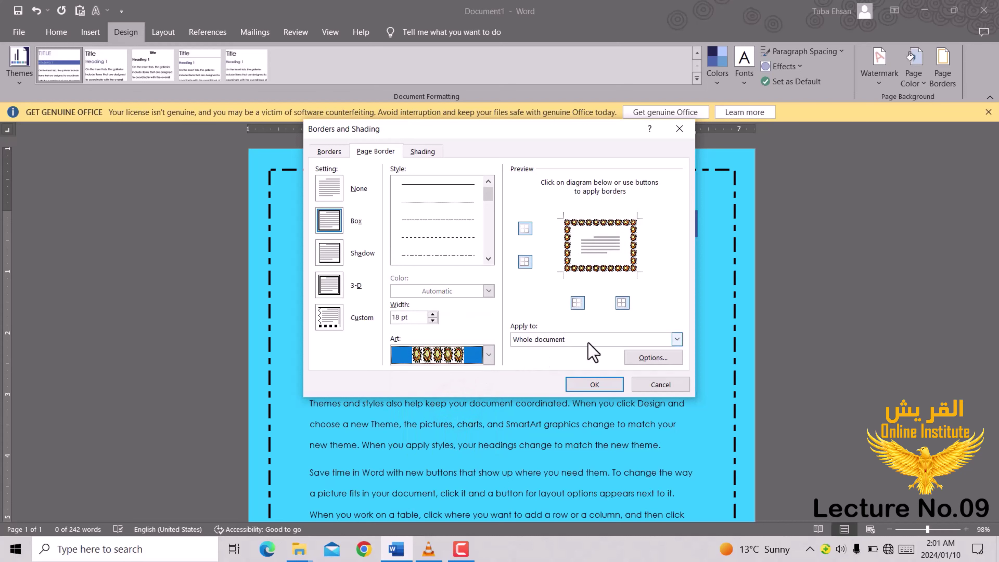
pyautogui.click(603, 379)
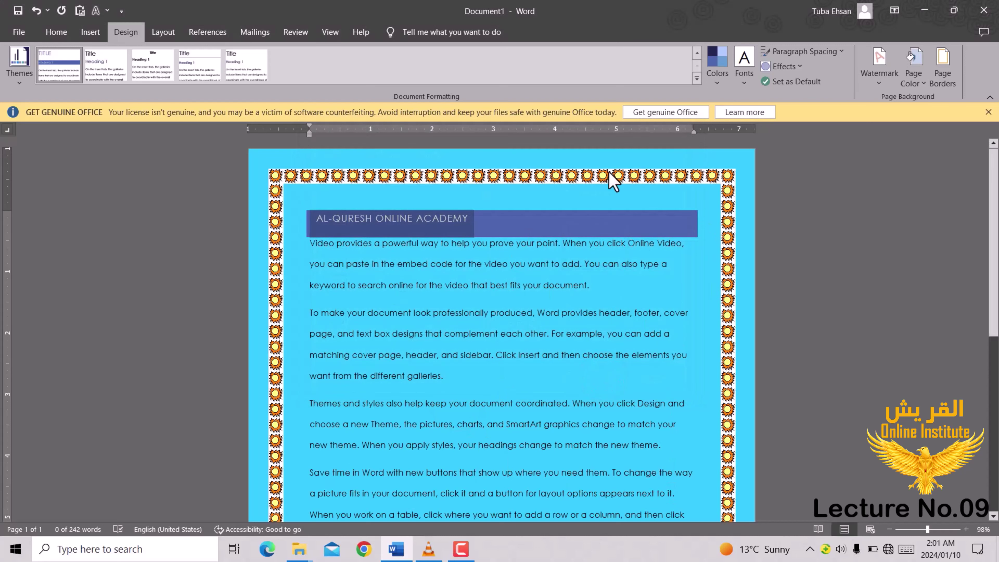
pyautogui.click(944, 80)
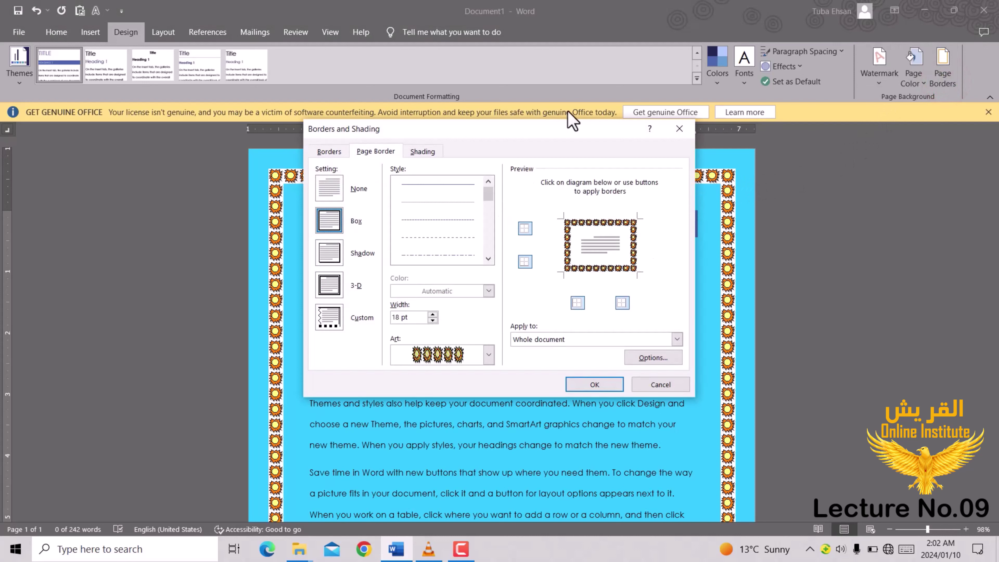
pyautogui.click(525, 228)
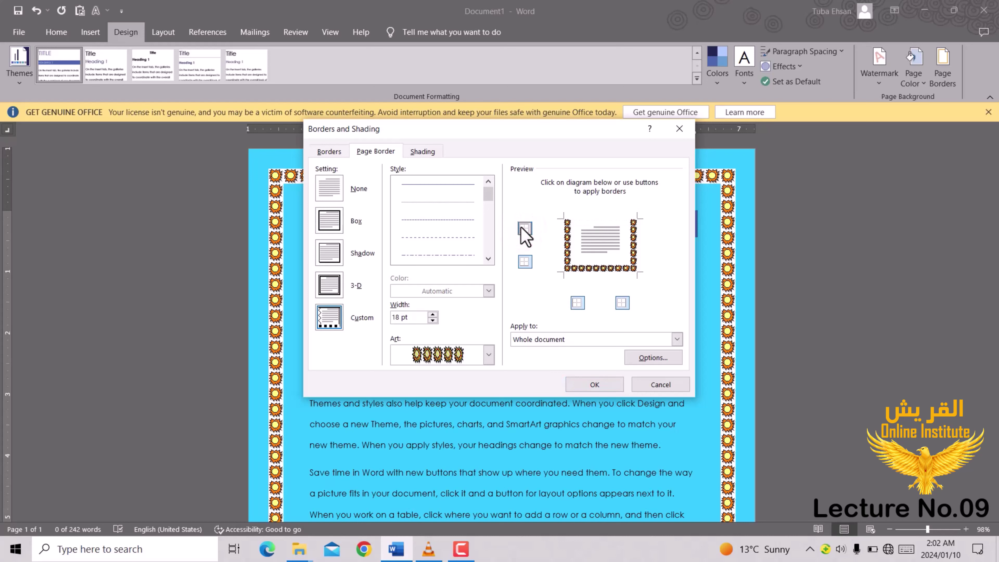
pyautogui.click(518, 261)
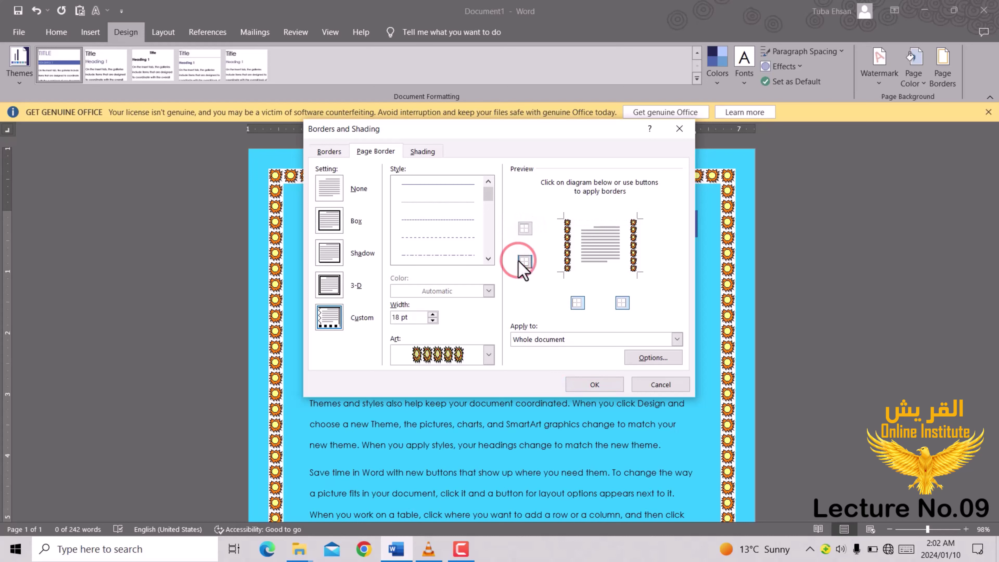
pyautogui.click(577, 302)
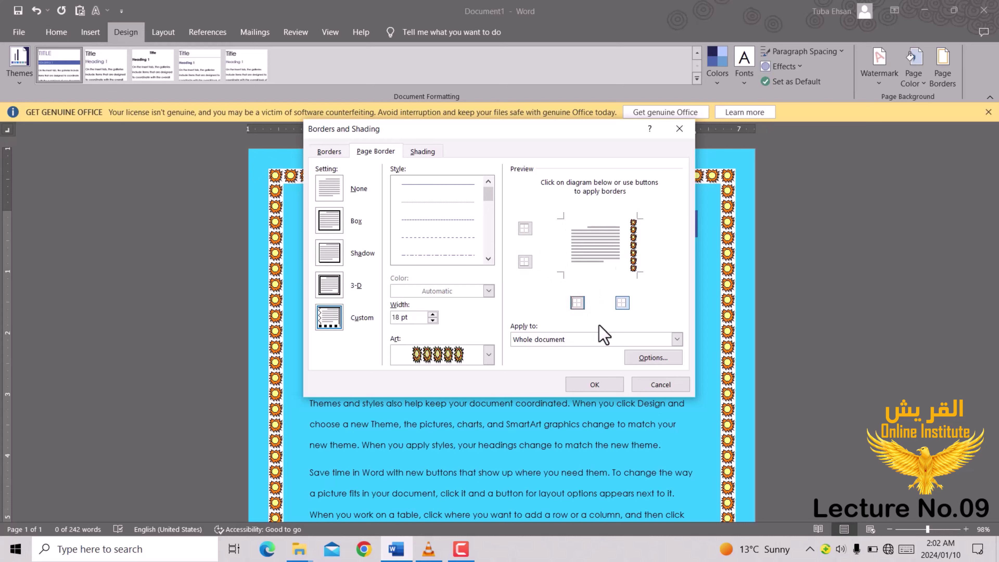
pyautogui.click(625, 300)
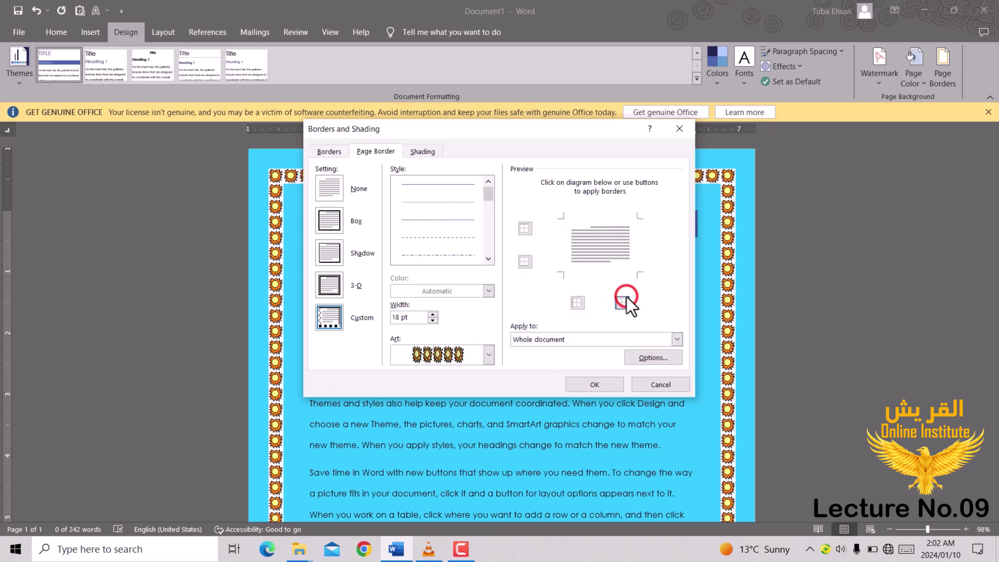
pyautogui.click(625, 299)
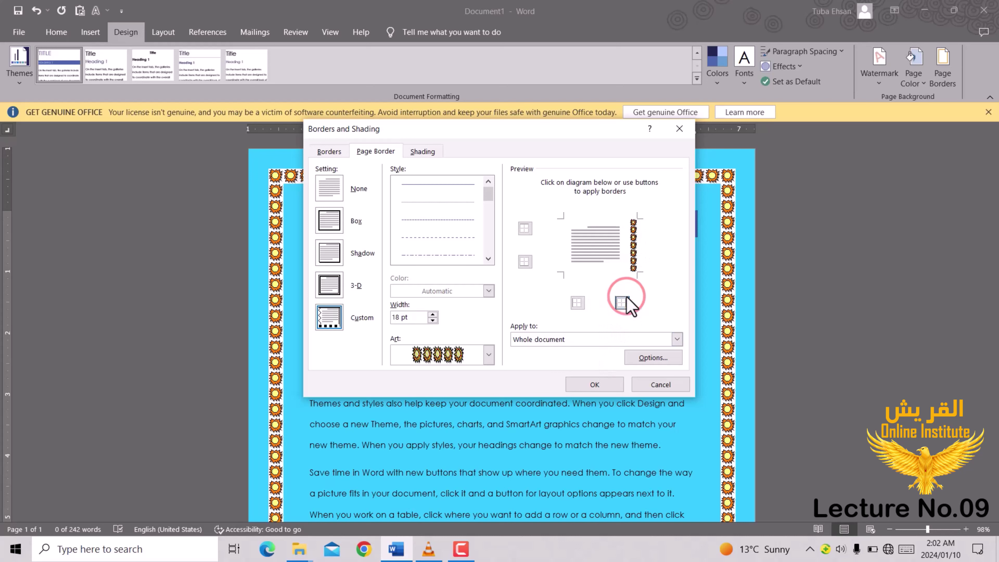
pyautogui.click(524, 228)
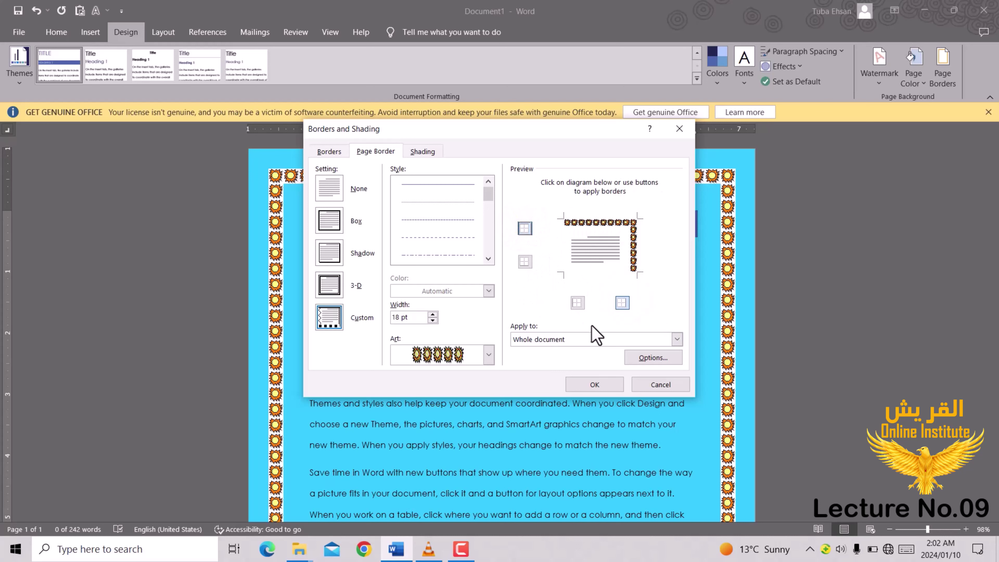
pyautogui.click(576, 303)
pyautogui.click(523, 263)
pyautogui.click(593, 385)
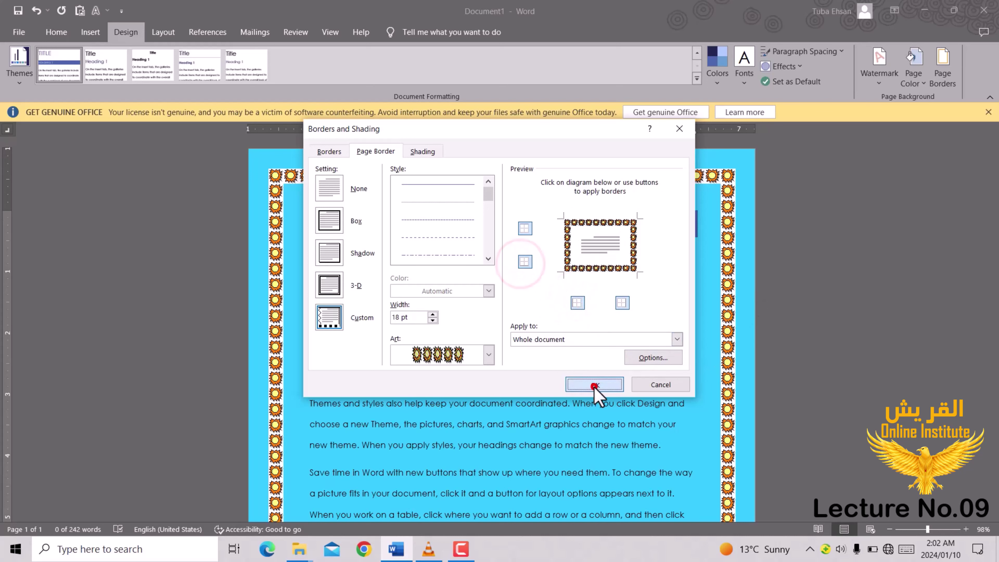